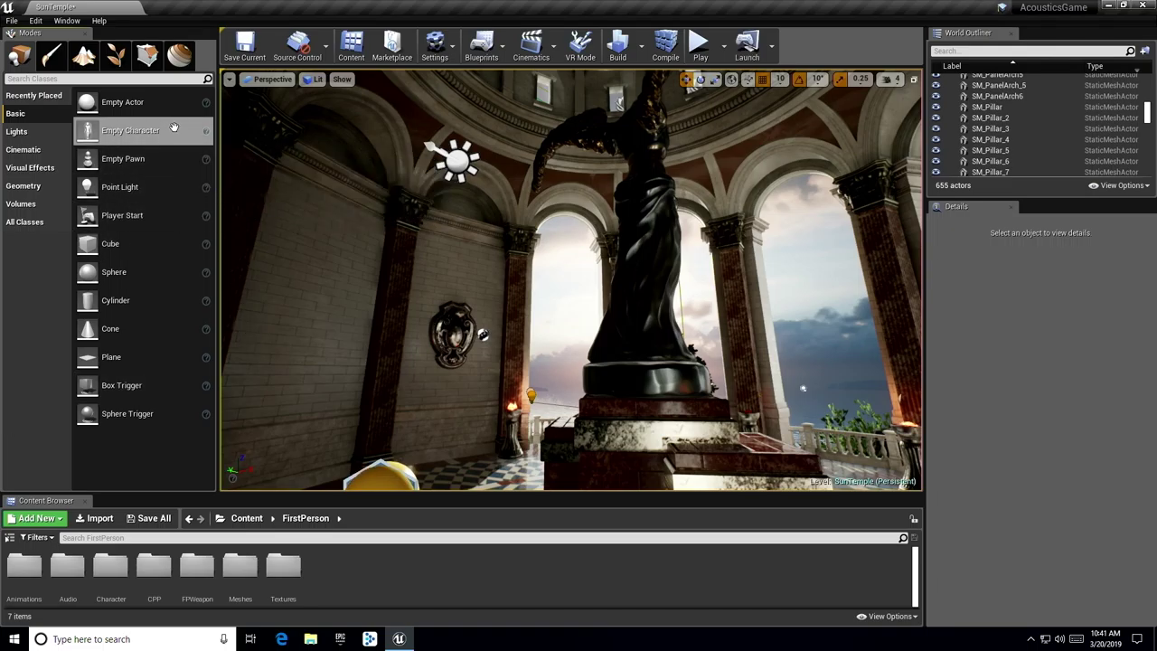
Step: Open the acoustics mode, select all objects tagged as geometry to inspect them in the temple, and clear the selection
{"action": "left_click", "coordinate": [180, 57]}
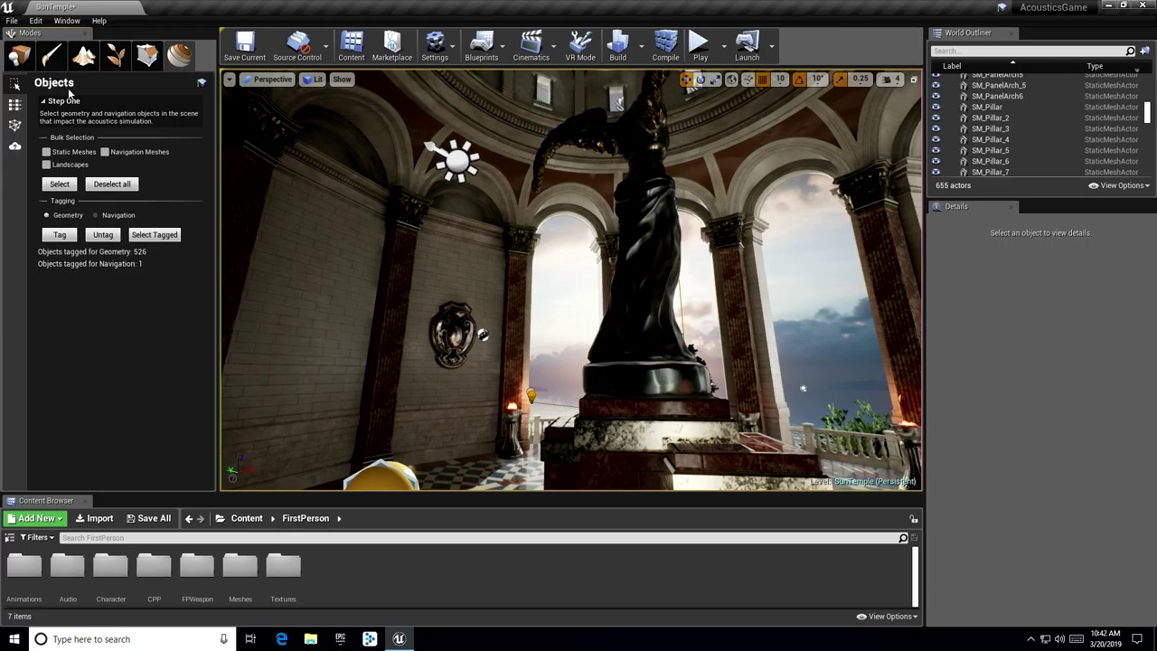
{"action": "left_click", "coordinate": [153, 234]}
{"action": "mouse_move", "coordinate": [381, 215]}
{"action": "right_mouse_down"}
{"action": "mouse_move", "coordinate": [237, 463]}
{"action": "mouse_move", "coordinate": [298, 262]}
{"action": "mouse_move", "coordinate": [325, 298]}
{"action": "mouse_move", "coordinate": [379, 312]}
{"action": "mouse_move", "coordinate": [353, 285]}
{"action": "mouse_move", "coordinate": [370, 271]}
{"action": "mouse_move", "coordinate": [379, 289]}
{"action": "mouse_move", "coordinate": [330, 303]}
{"action": "mouse_move", "coordinate": [384, 271]}
{"action": "mouse_move", "coordinate": [378, 307]}
{"action": "mouse_move", "coordinate": [382, 216]}
{"action": "right_mouse_up"}
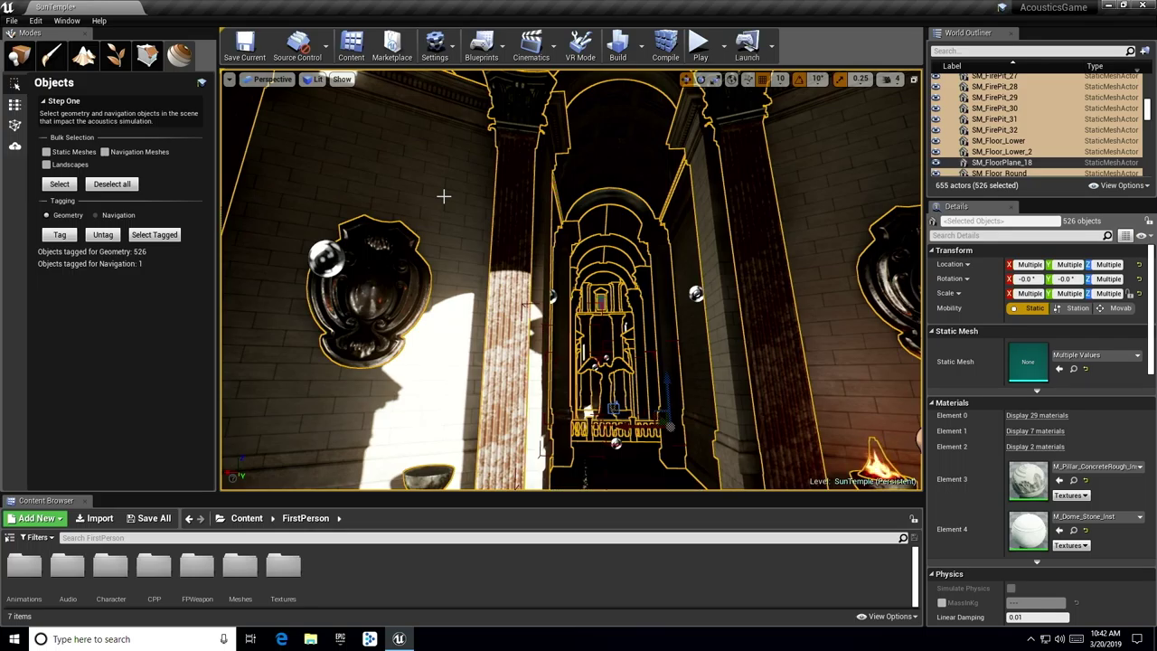
{"action": "key", "text": "Escape"}
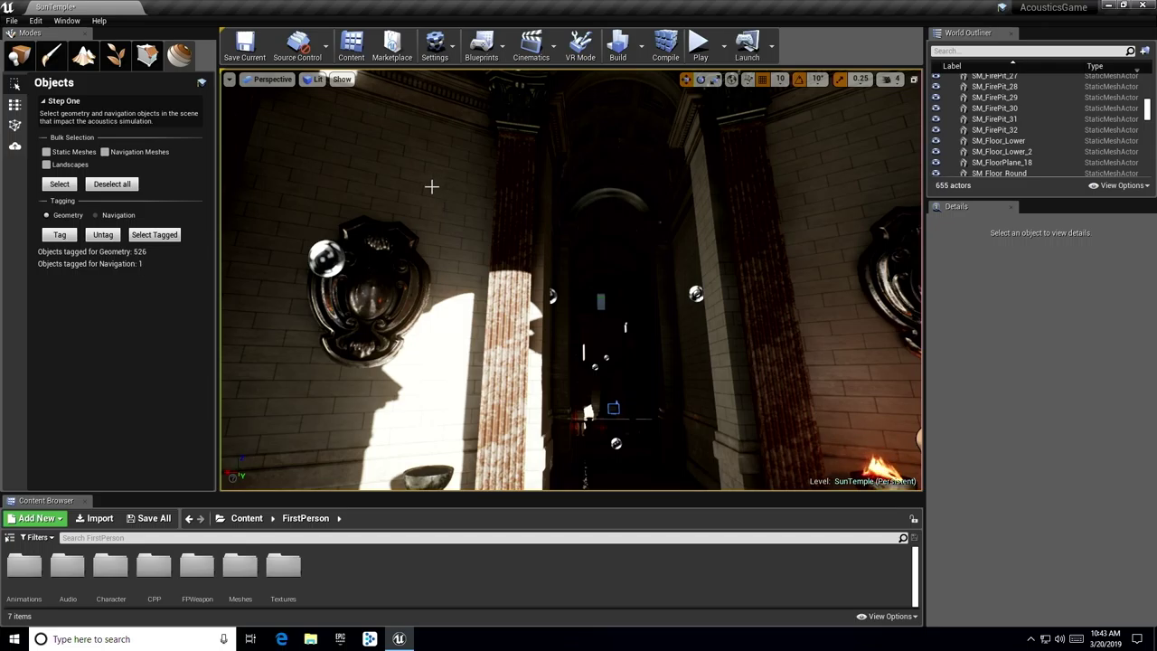
Step: Display the navigation mesh over the temple floor, examine its coverage, and hide it again
{"action": "mouse_move", "coordinate": [486, 178]}
{"action": "right_mouse_down"}
{"action": "mouse_move", "coordinate": [488, 280]}
{"action": "mouse_move", "coordinate": [493, 187]}
{"action": "right_mouse_up"}
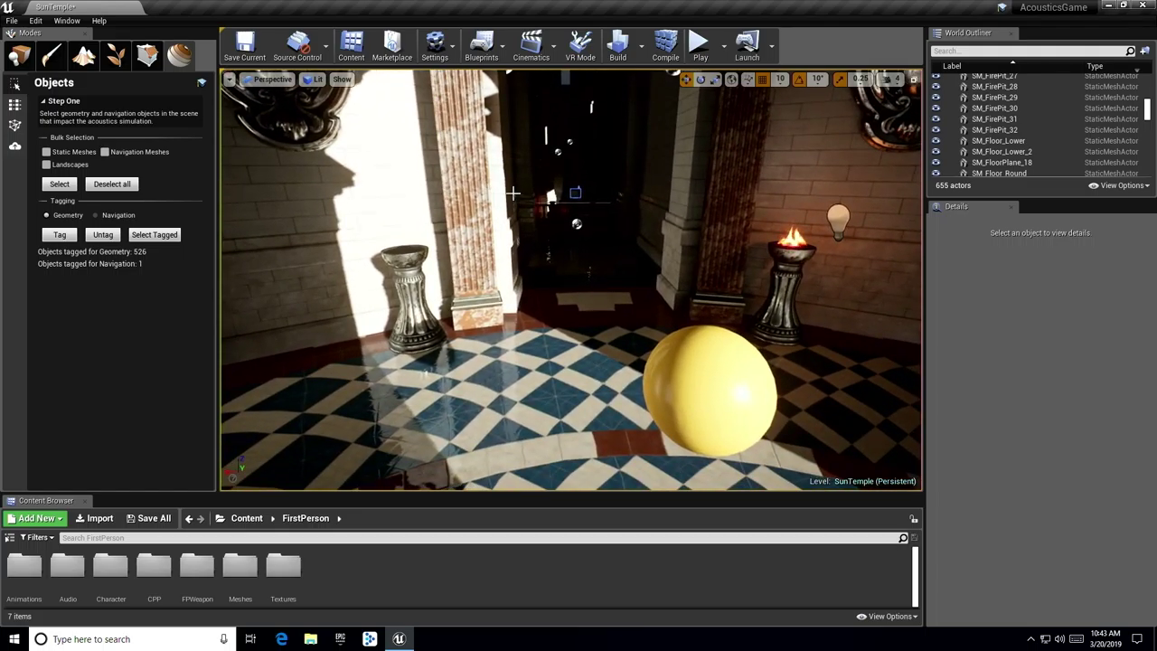
{"action": "key", "text": "p"}
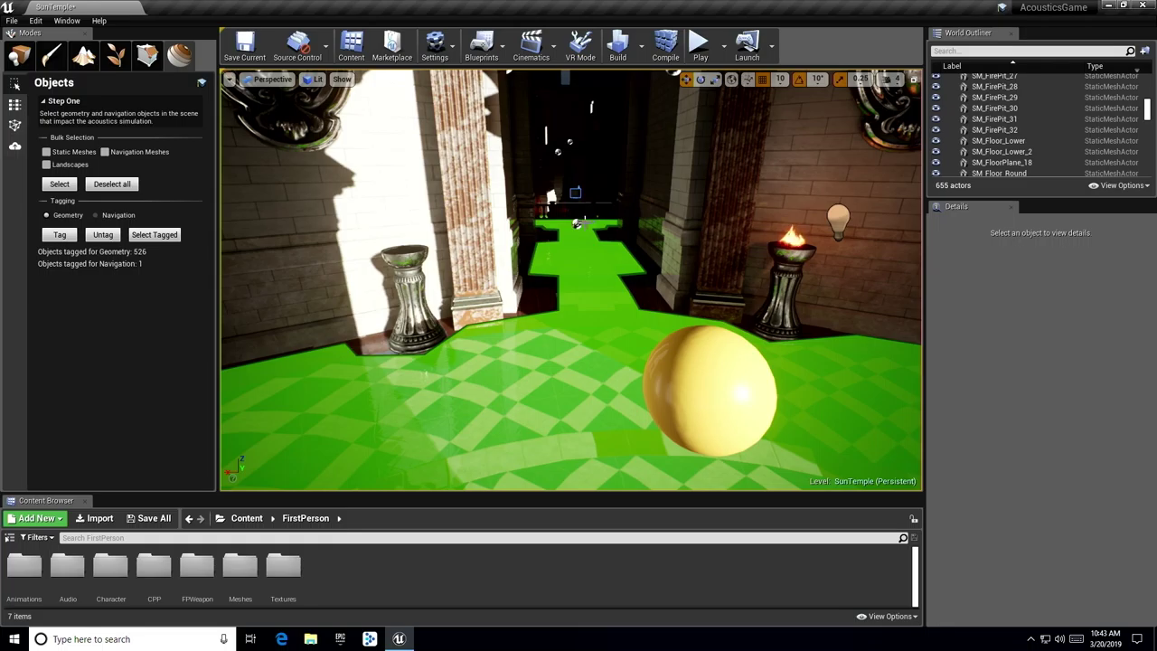
{"action": "scroll", "coordinate": [589, 218], "scroll_direction": "up", "scroll_amount": 10}
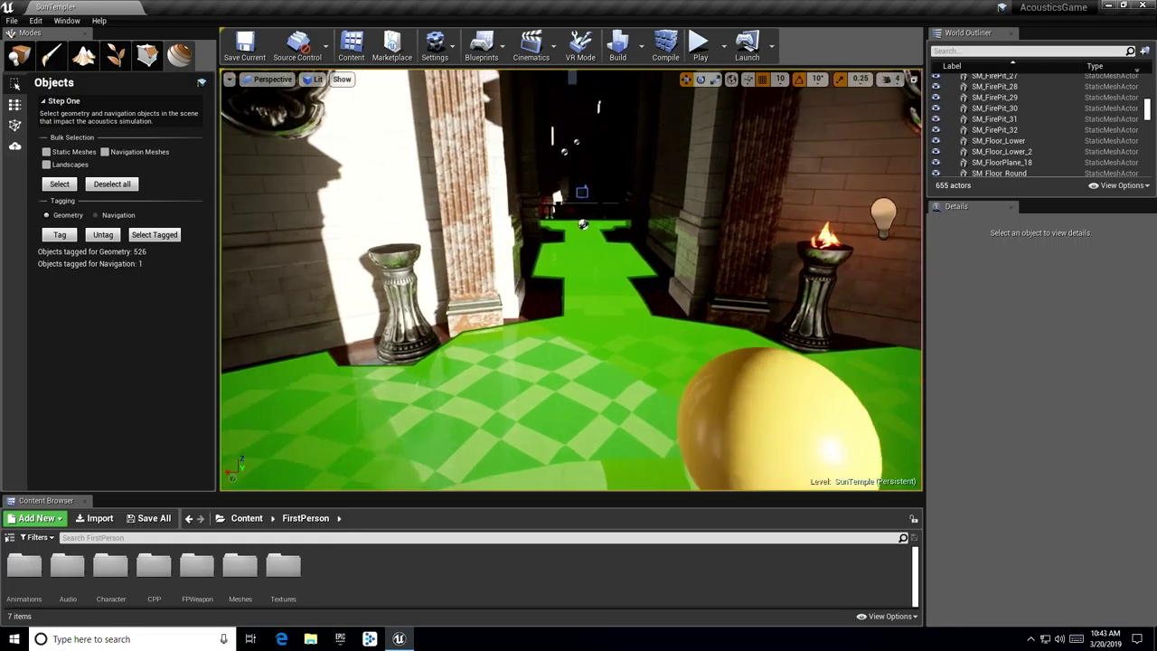
{"action": "right_click_drag", "start_coordinate": [589, 218], "coordinate": [560, 227]}
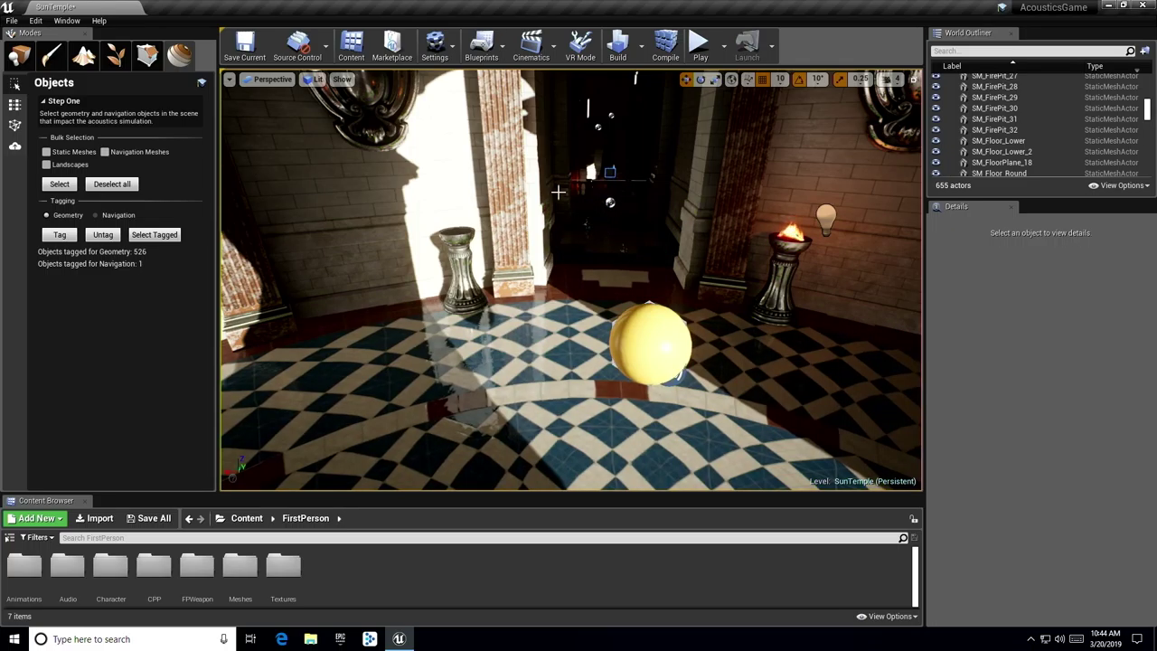
Step: In the acoustic material assignments, set the absorption coefficient of M_Trim_Inst_Inst to 0.02
{"action": "left_click", "coordinate": [14, 105]}
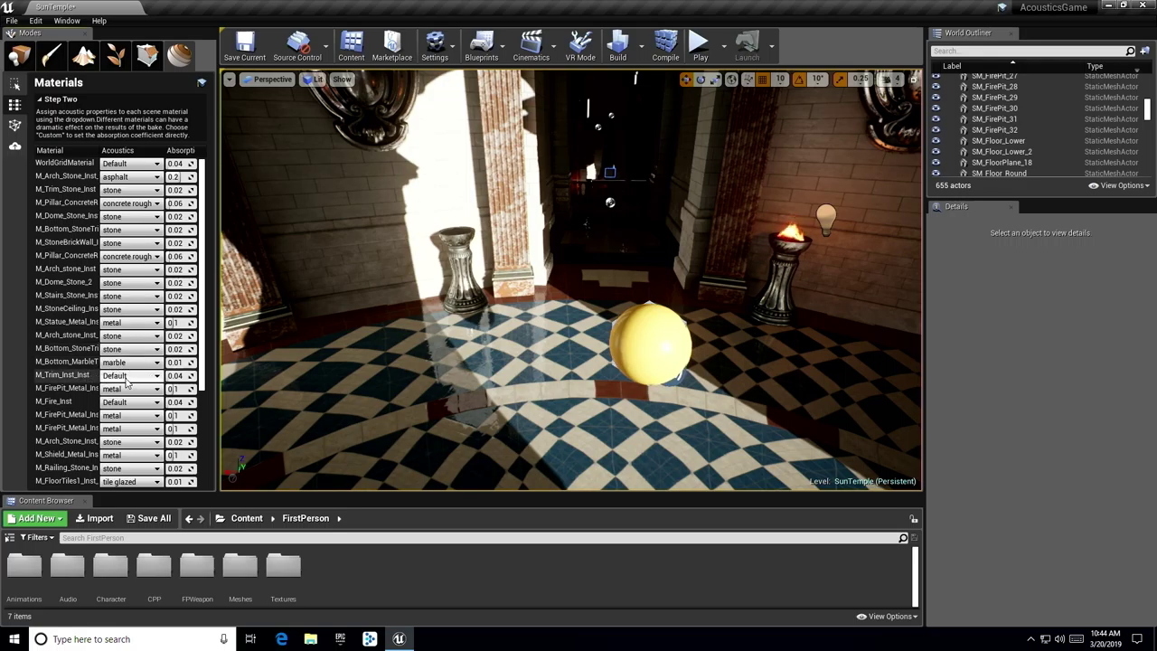
{"action": "left_click", "coordinate": [71, 380]}
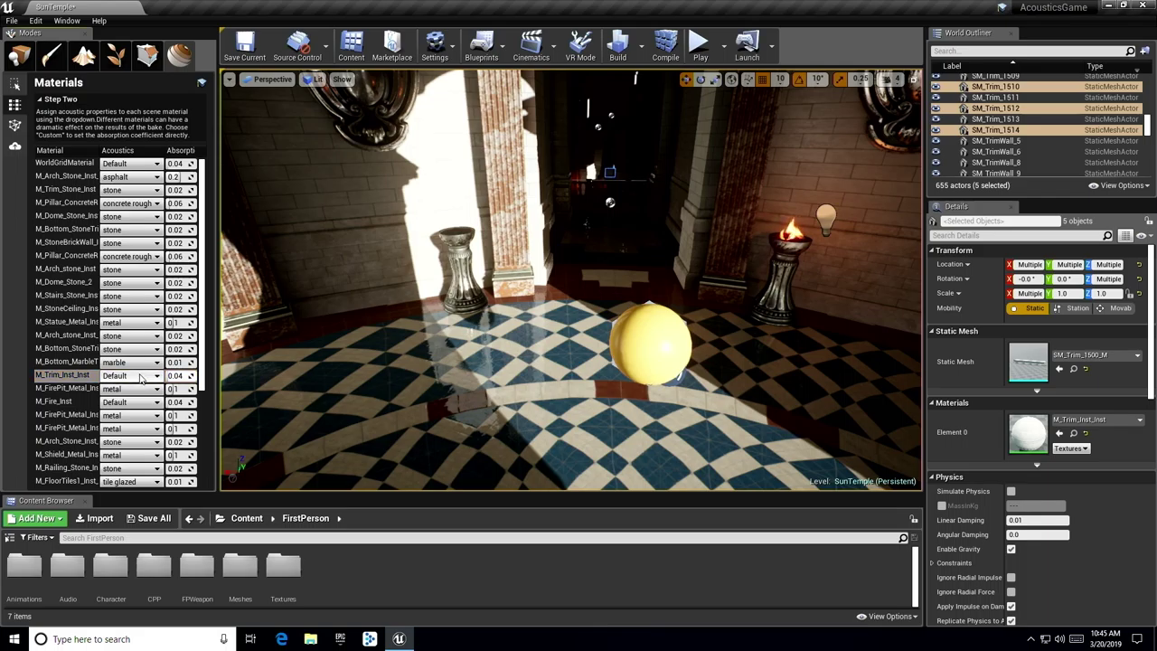
{"action": "left_click", "coordinate": [174, 375]}
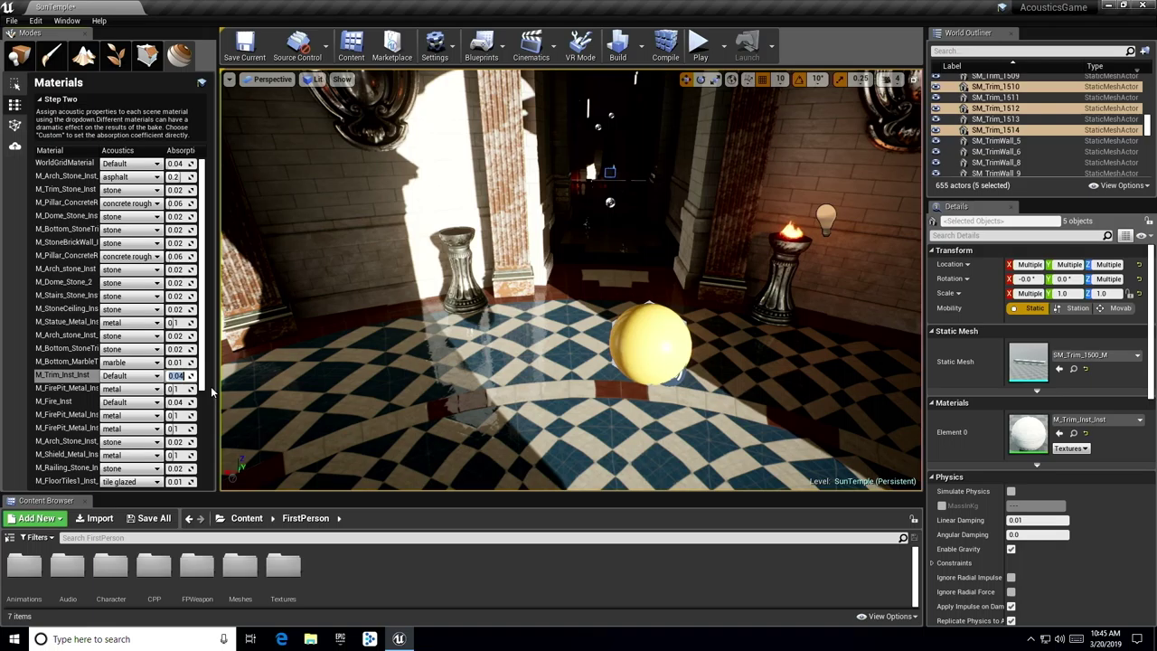
{"action": "key", "text": "BackSpace"}
{"action": "type", "text": "0.02"}
{"action": "key", "text": "Return"}
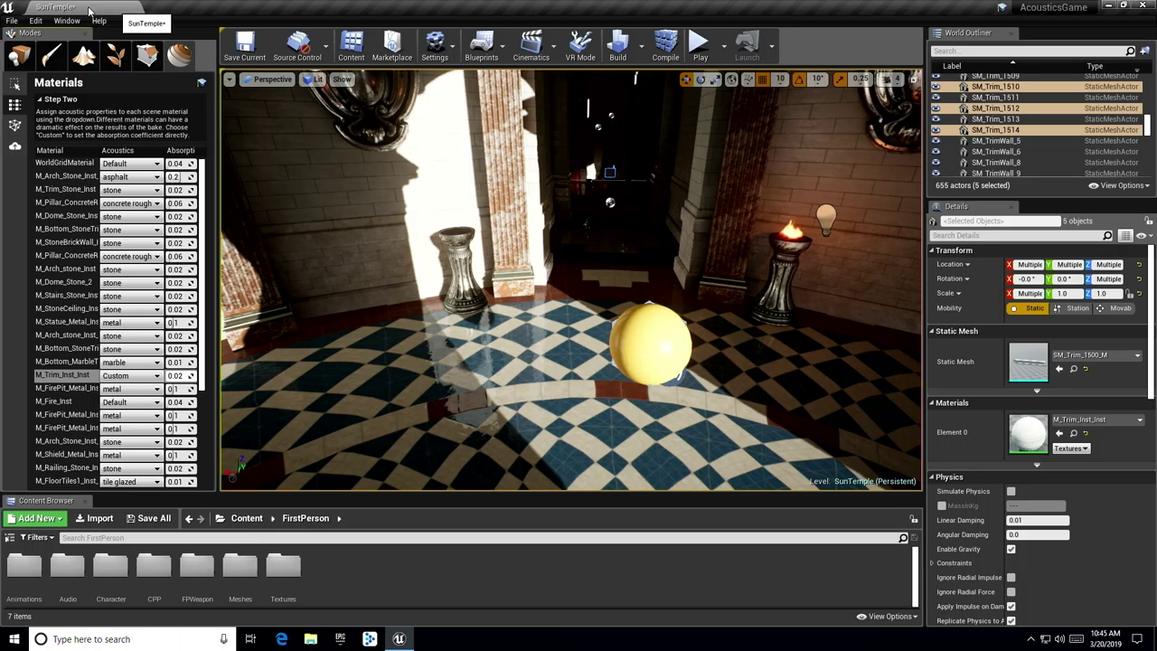
Step: Calculate the acoustics probes with Coarse simulation resolution and inspect the probe points and voxels in the temple
{"action": "left_click", "coordinate": [14, 125]}
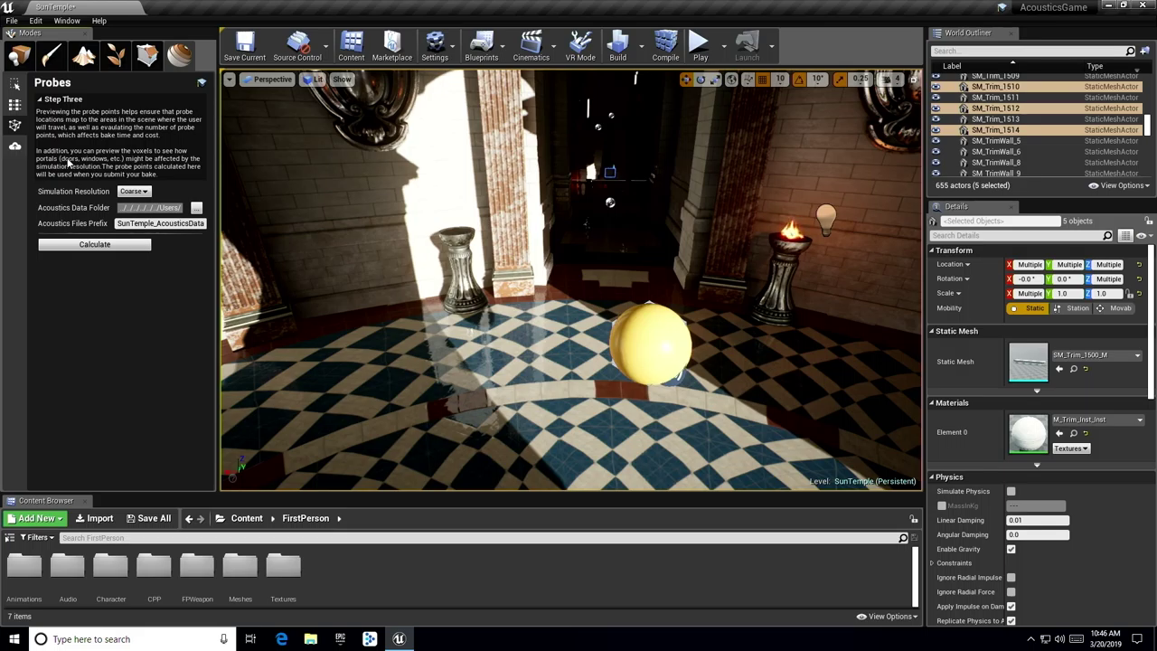
{"action": "left_click", "coordinate": [132, 192]}
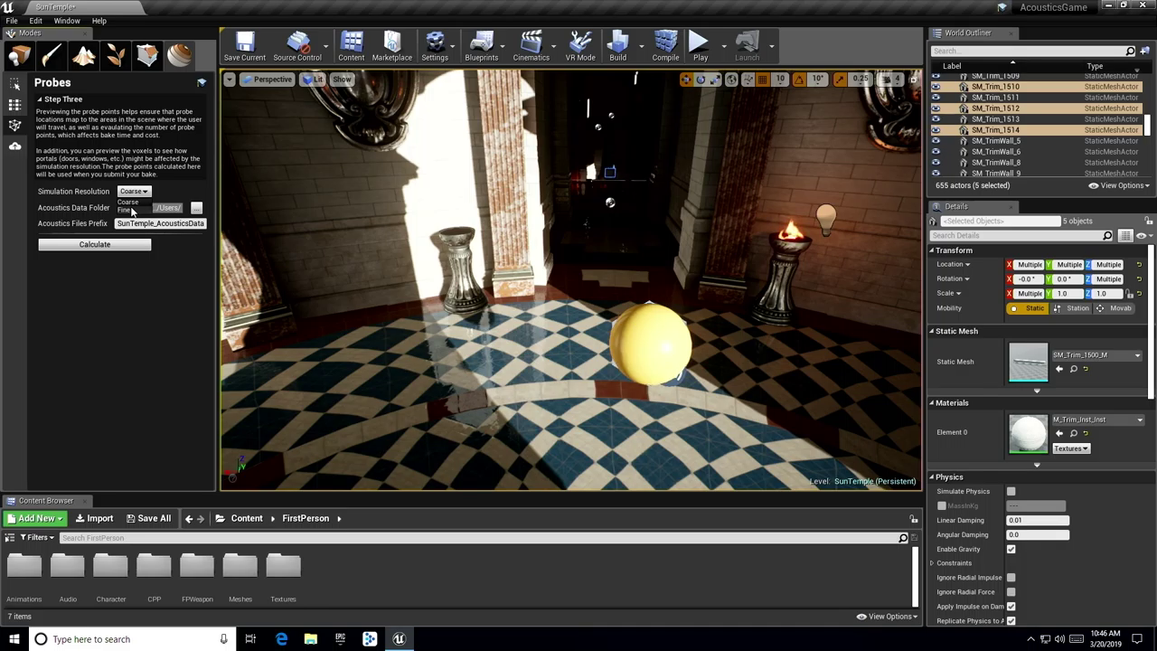
{"action": "left_click", "coordinate": [128, 202]}
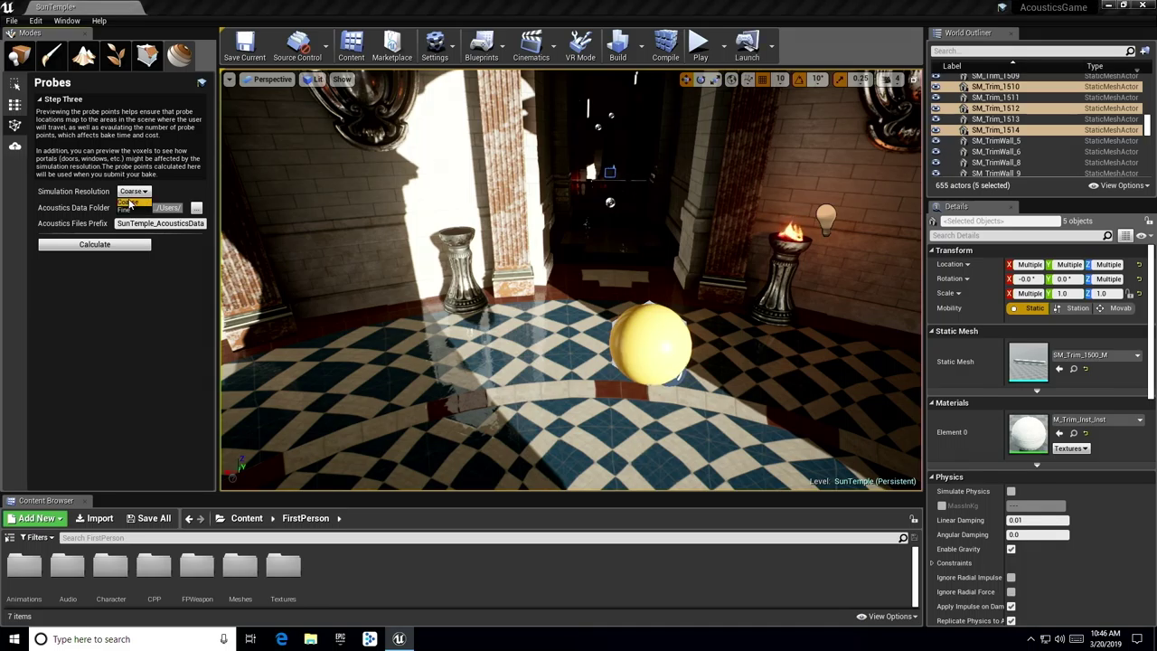
{"action": "left_click", "coordinate": [95, 246]}
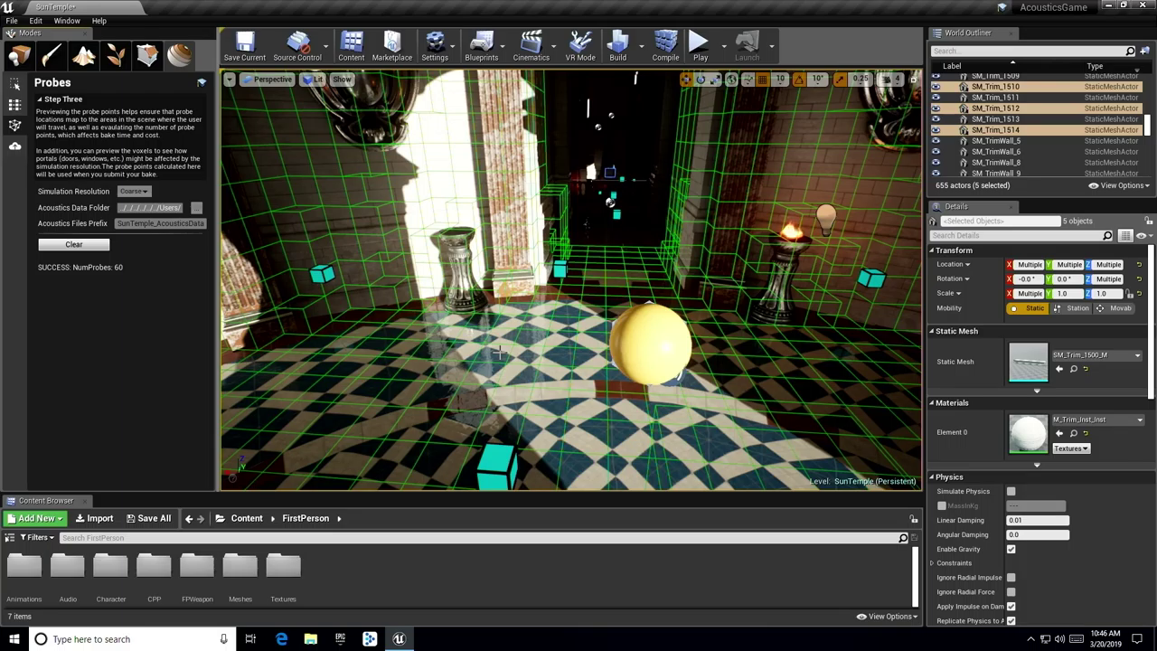
{"action": "mouse_move", "coordinate": [752, 307]}
{"action": "right_mouse_down"}
{"action": "mouse_move", "coordinate": [633, 304]}
{"action": "mouse_move", "coordinate": [764, 306]}
{"action": "mouse_move", "coordinate": [714, 305]}
{"action": "mouse_move", "coordinate": [753, 304]}
{"action": "right_mouse_up"}
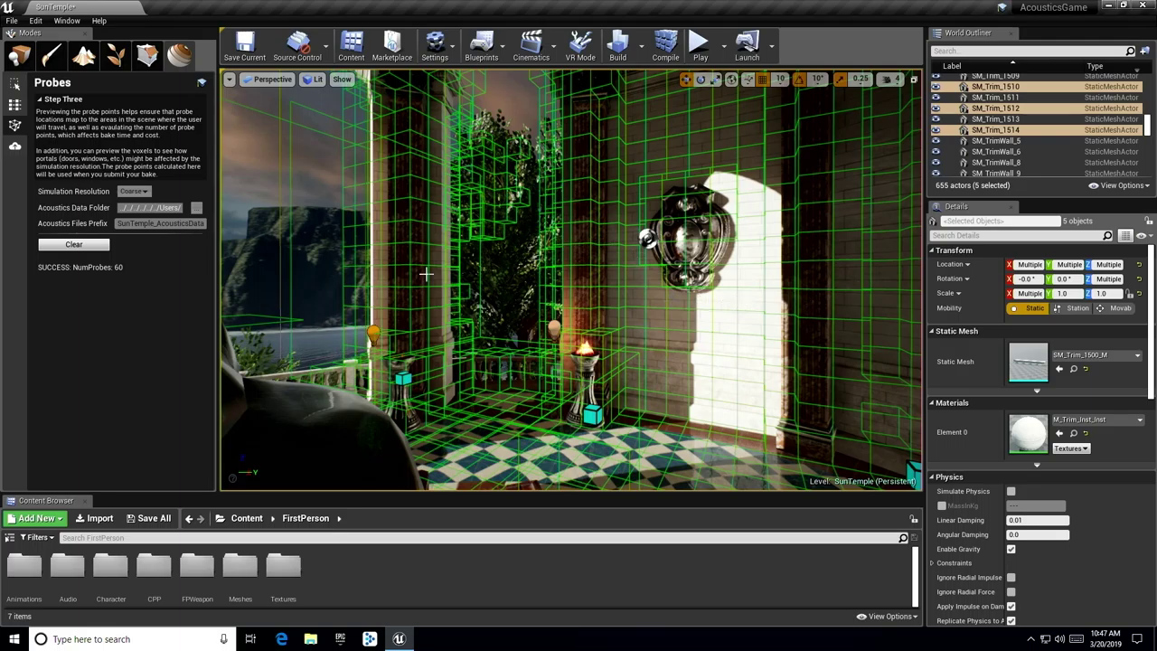
Step: Open the bake step and review the Azure account settings and compute pool configuration
{"action": "left_click", "coordinate": [14, 147]}
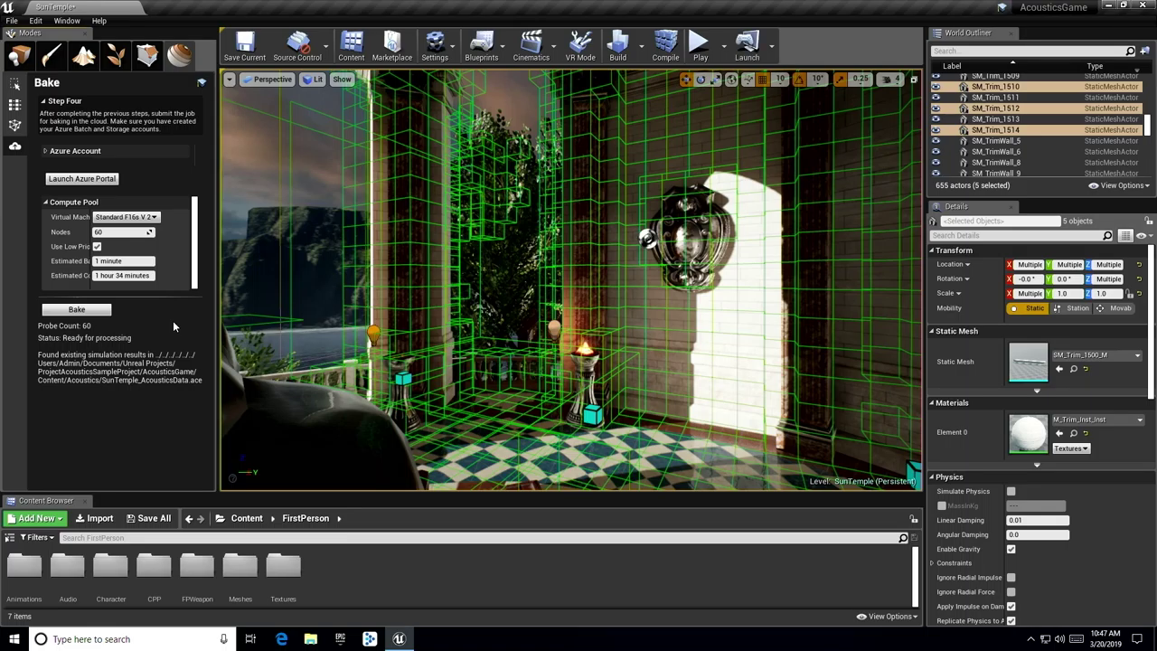
{"action": "left_click", "coordinate": [42, 151]}
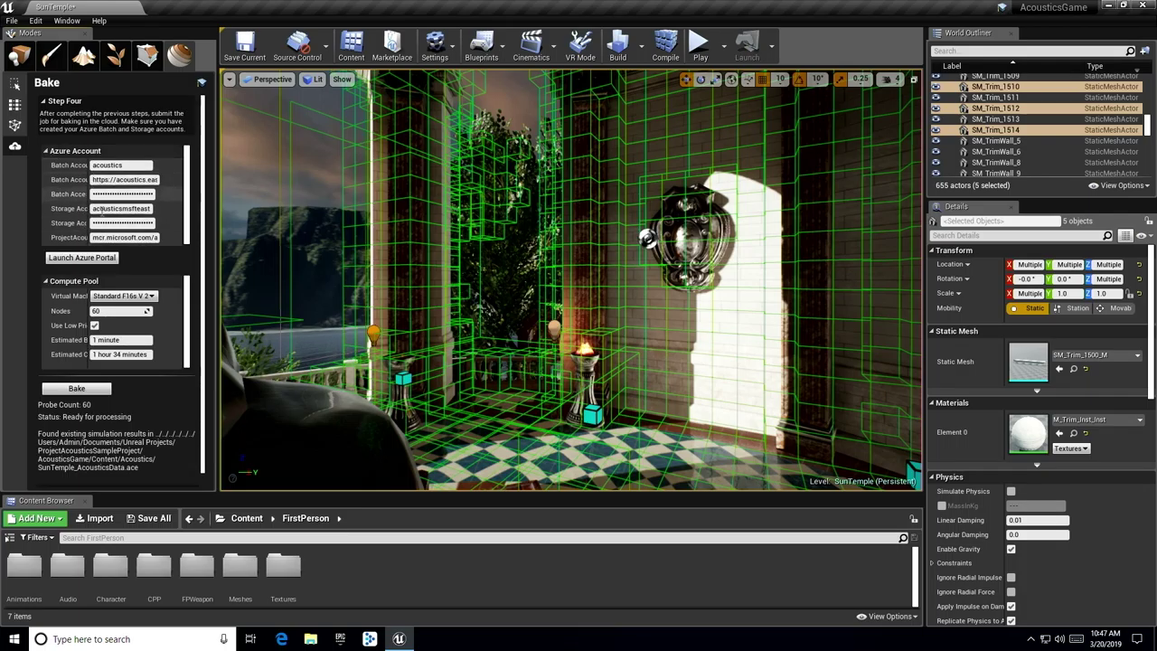
{"action": "left_click", "coordinate": [48, 152]}
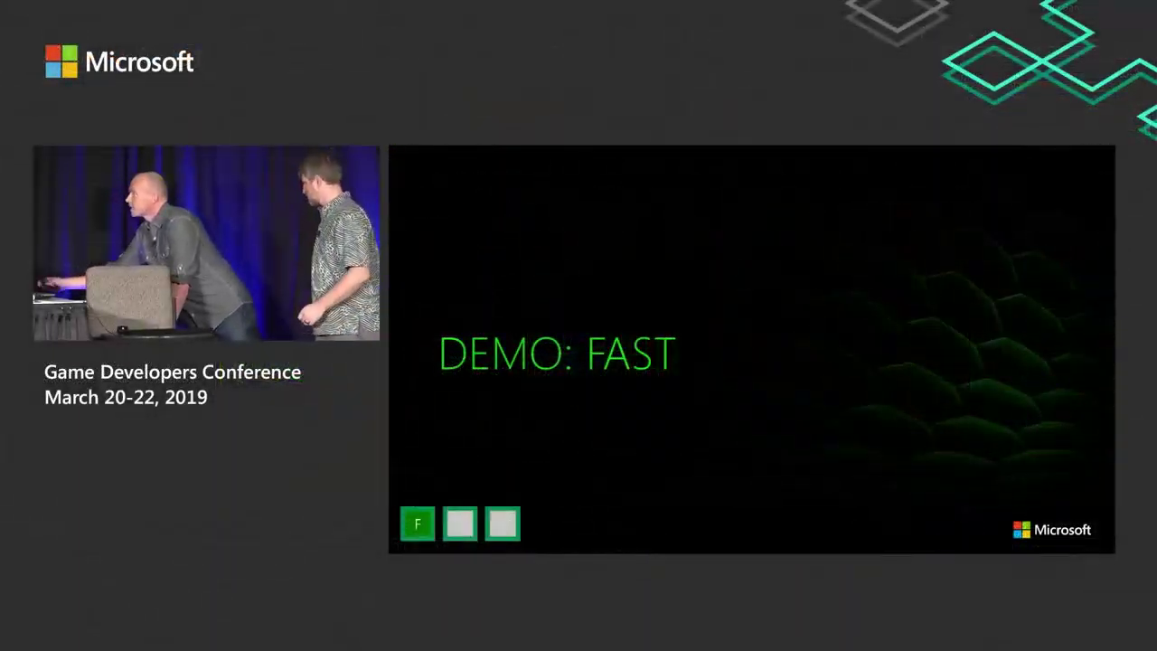
{"action": "key", "text": "Right"}
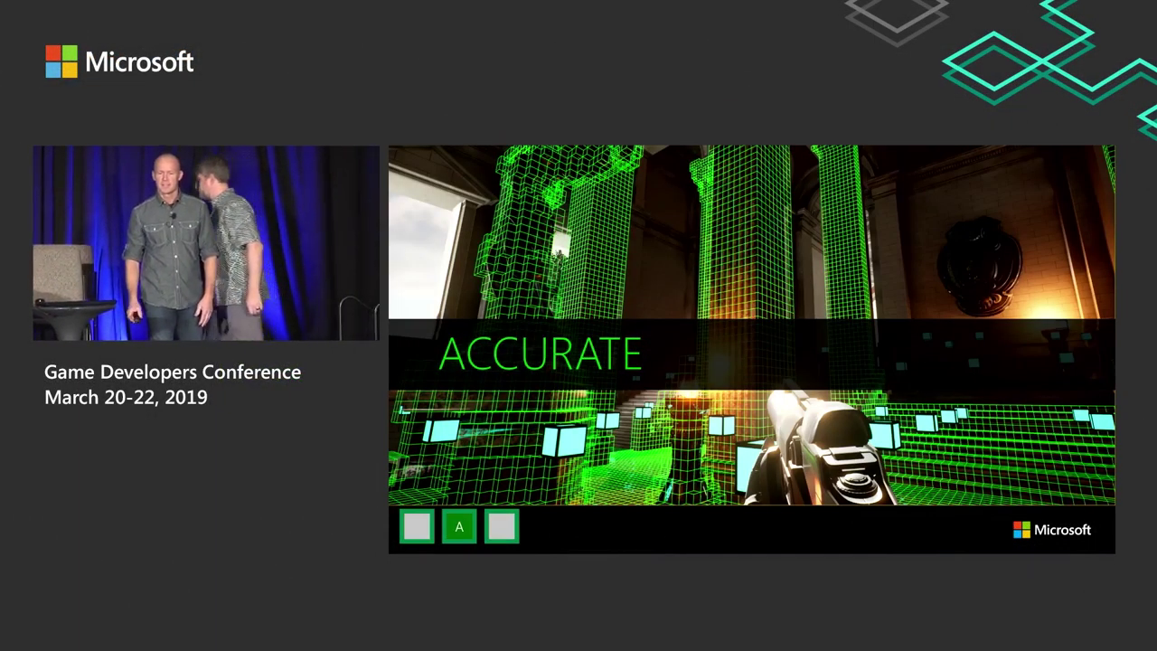
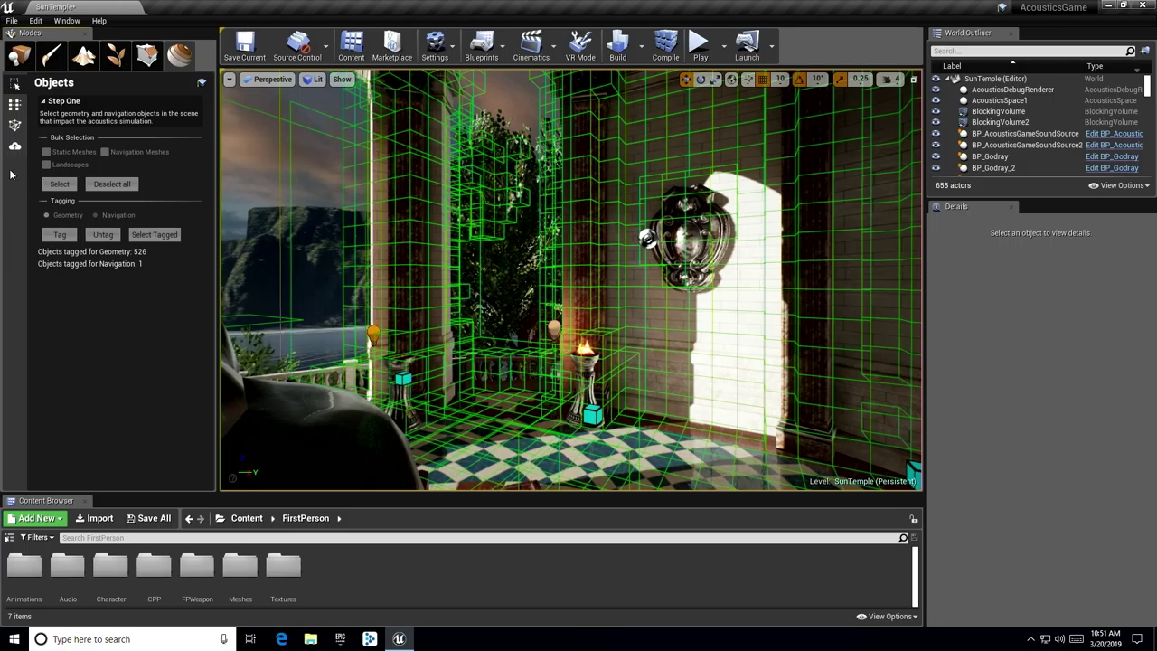
Step: Run the level in the editor, take control of the player, and toggle playback of Source 1
{"action": "left_click", "coordinate": [700, 47]}
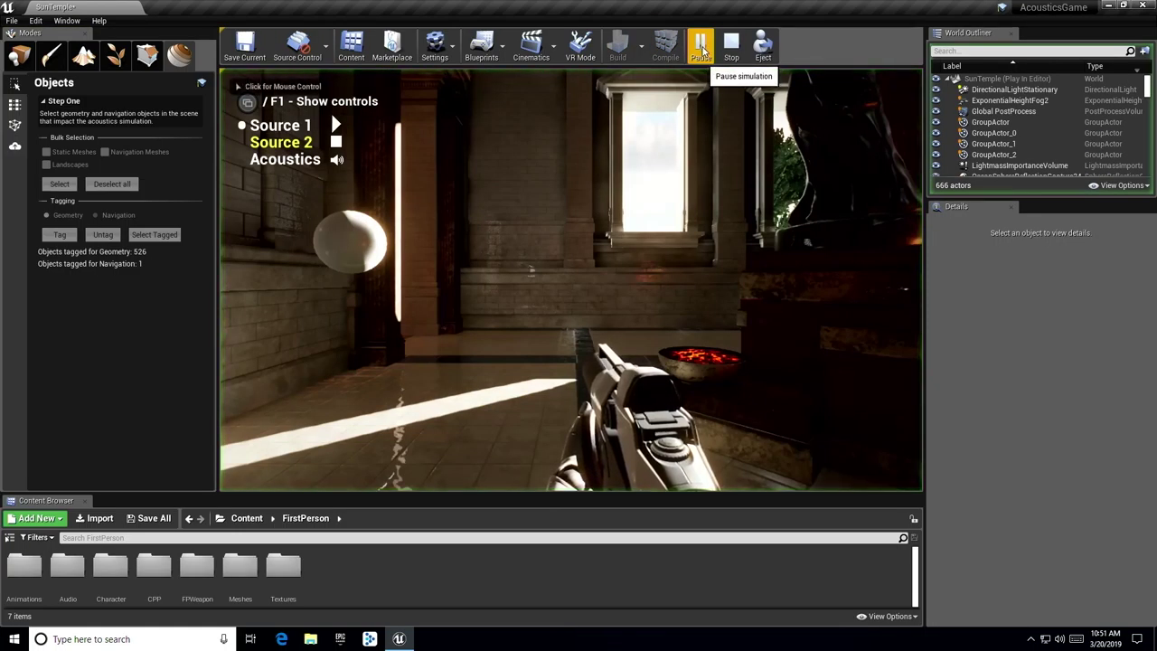
{"action": "left_click", "coordinate": [621, 187]}
{"action": "key", "text": "1"}
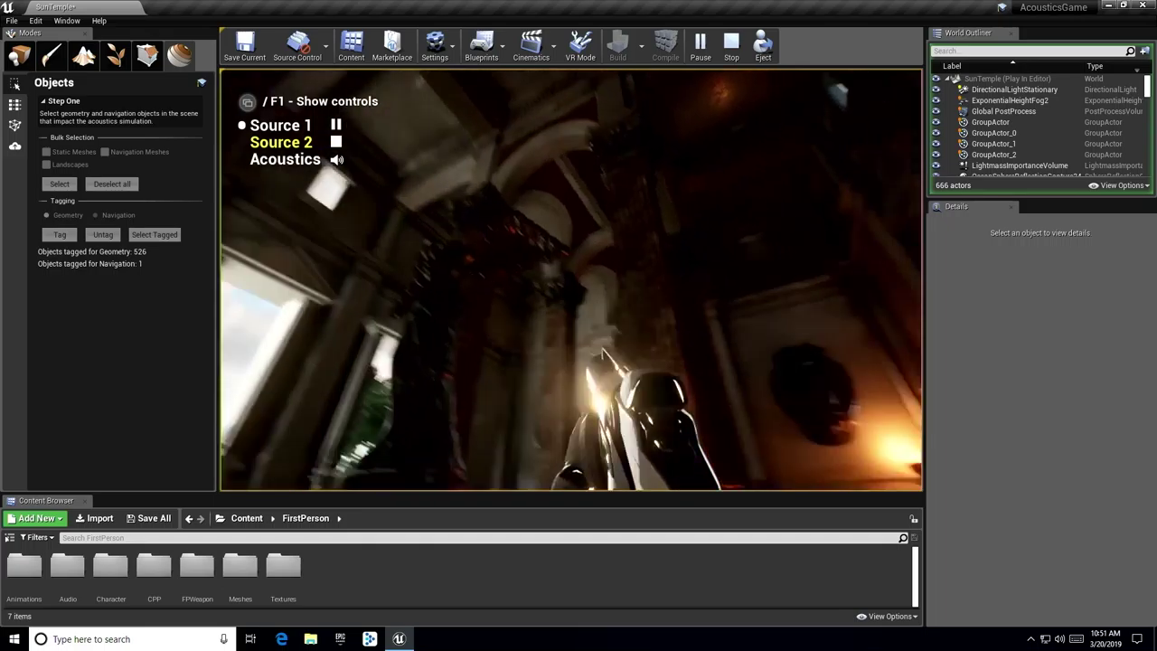
Step: Show and hide the voxel overlay in the running level, and toggle playback of the white sound source
{"action": "key", "text": "v"}
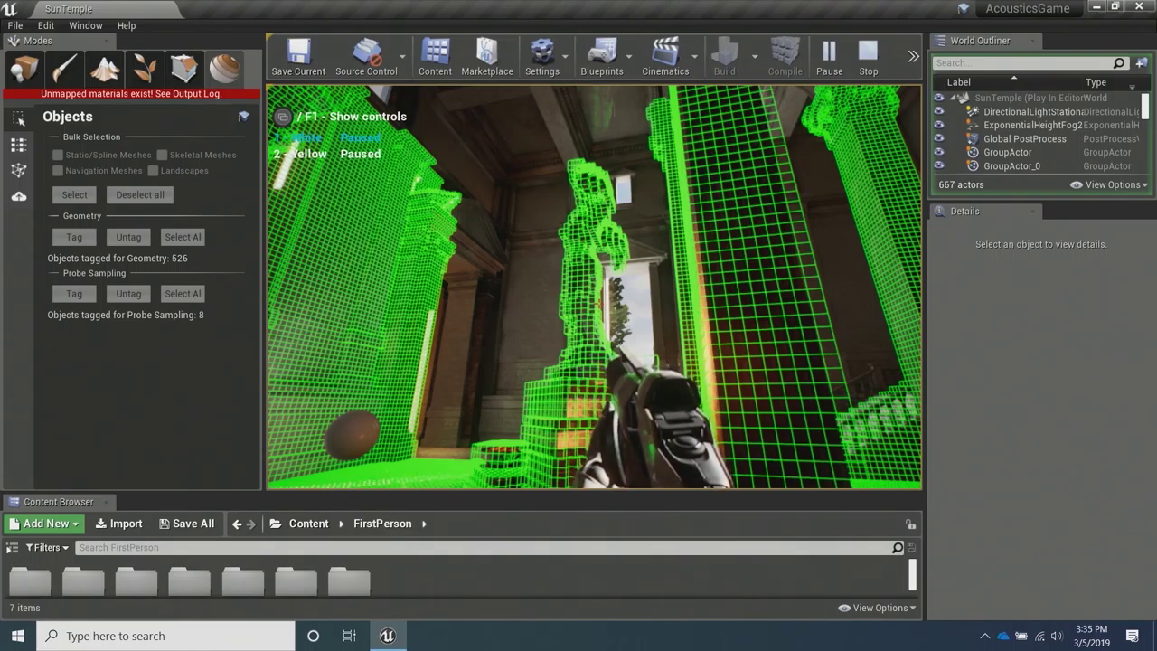
{"action": "key", "text": "v"}
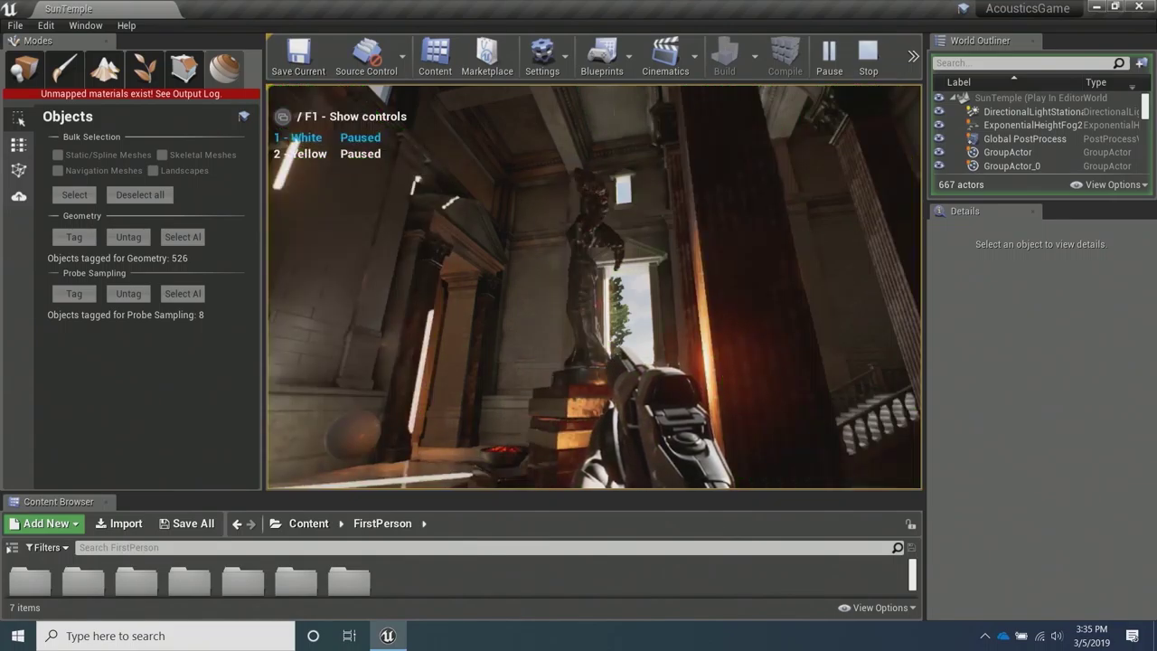
{"action": "key", "text": "1"}
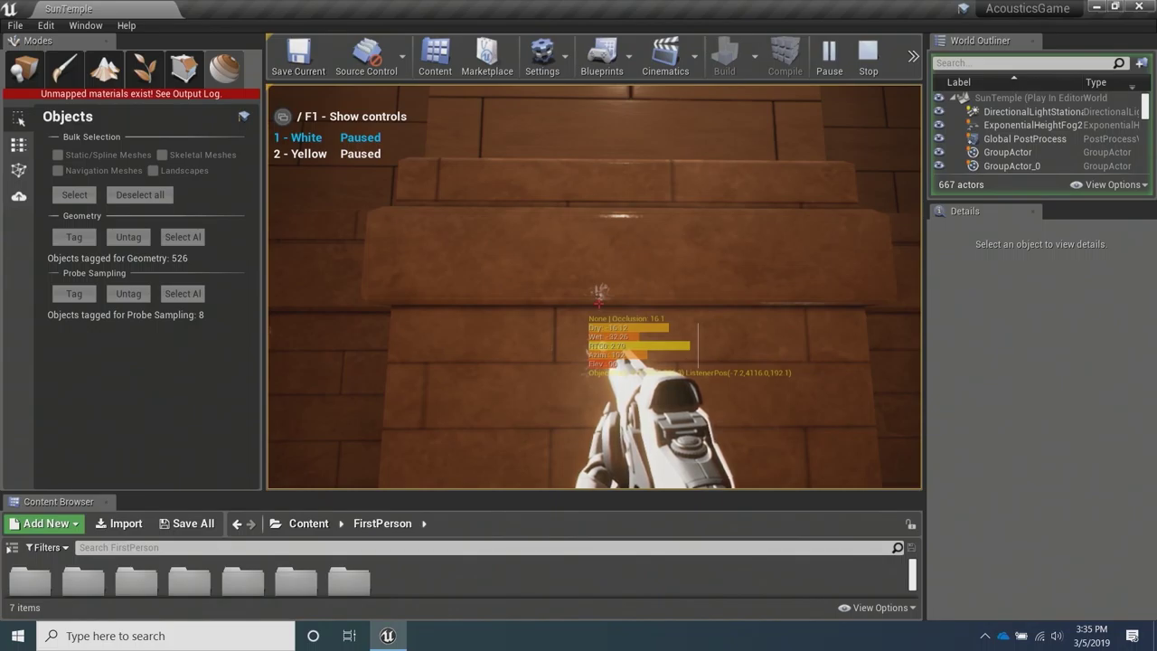
Step: Play the yellow sound source, walk through the temple past its sphere while examining the acoustics debug values, and pause the source
{"action": "key", "text": "2"}
{"action": "key", "text": "w"}
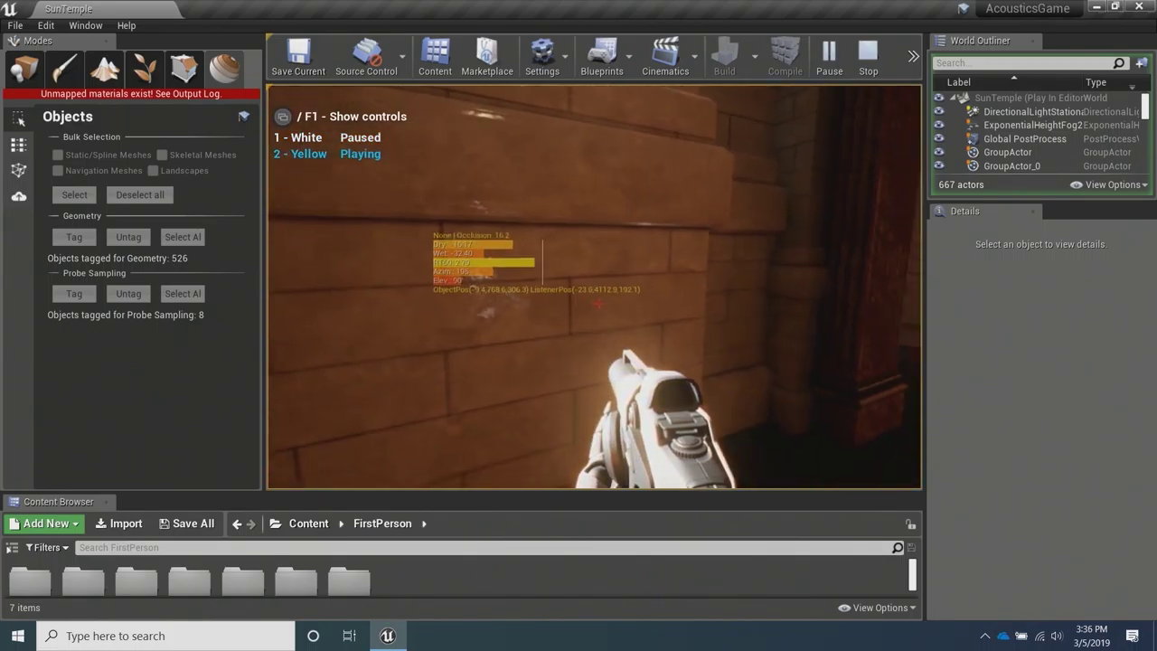
{"action": "key", "text": "w"}
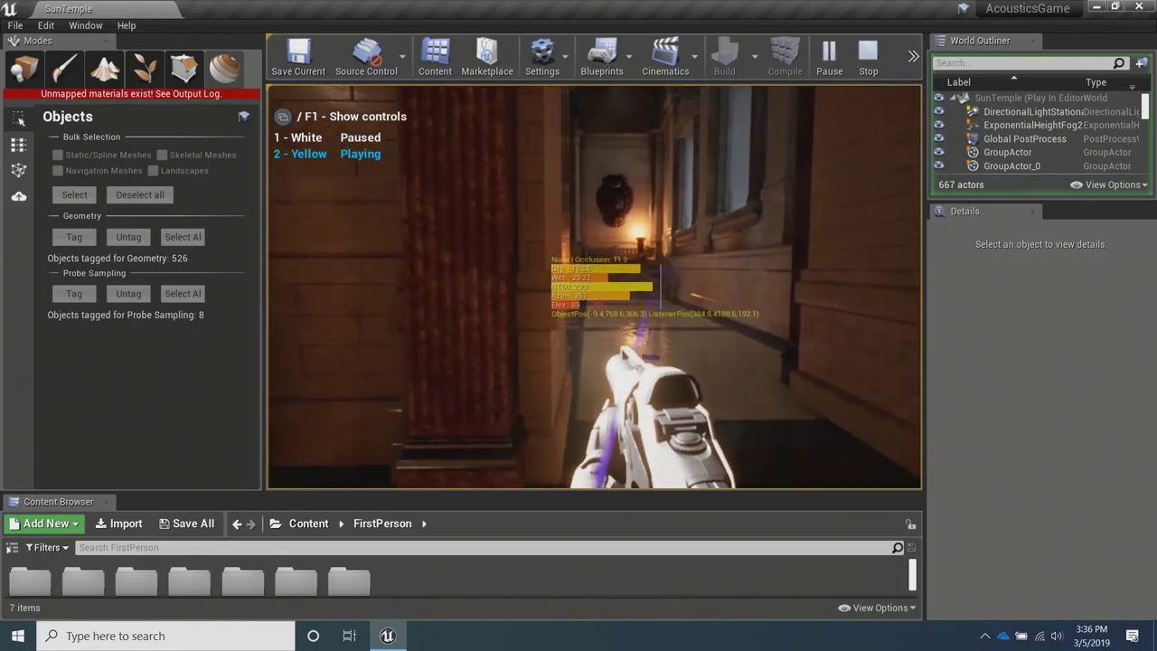
{"action": "key", "text": "w"}
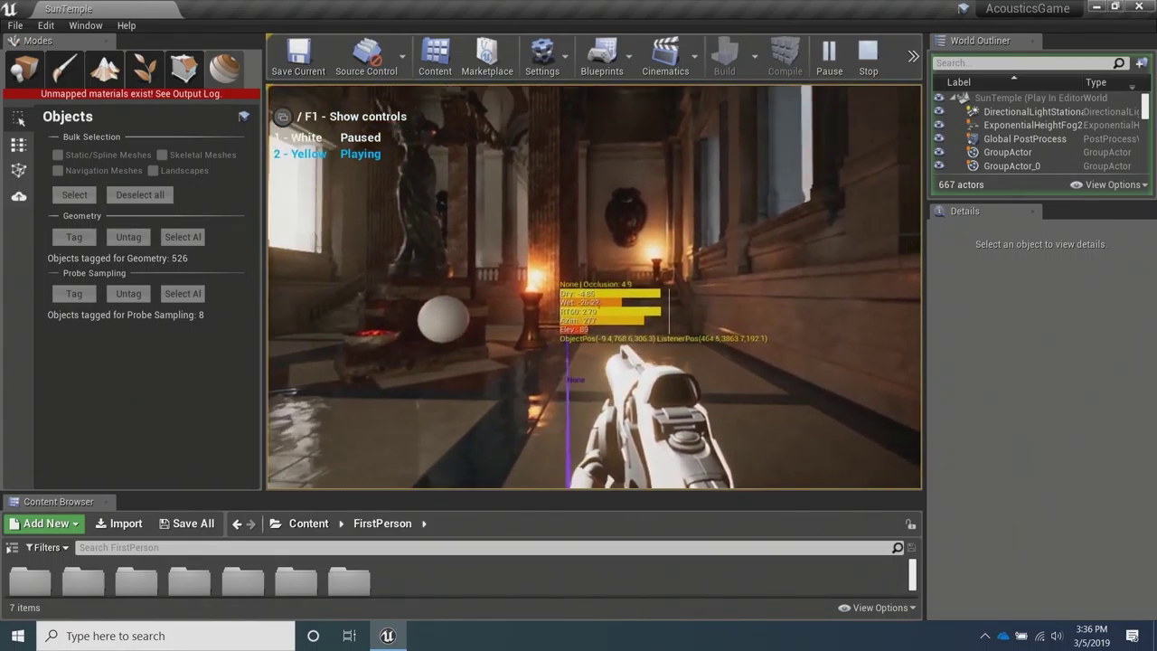
{"action": "key", "text": "w"}
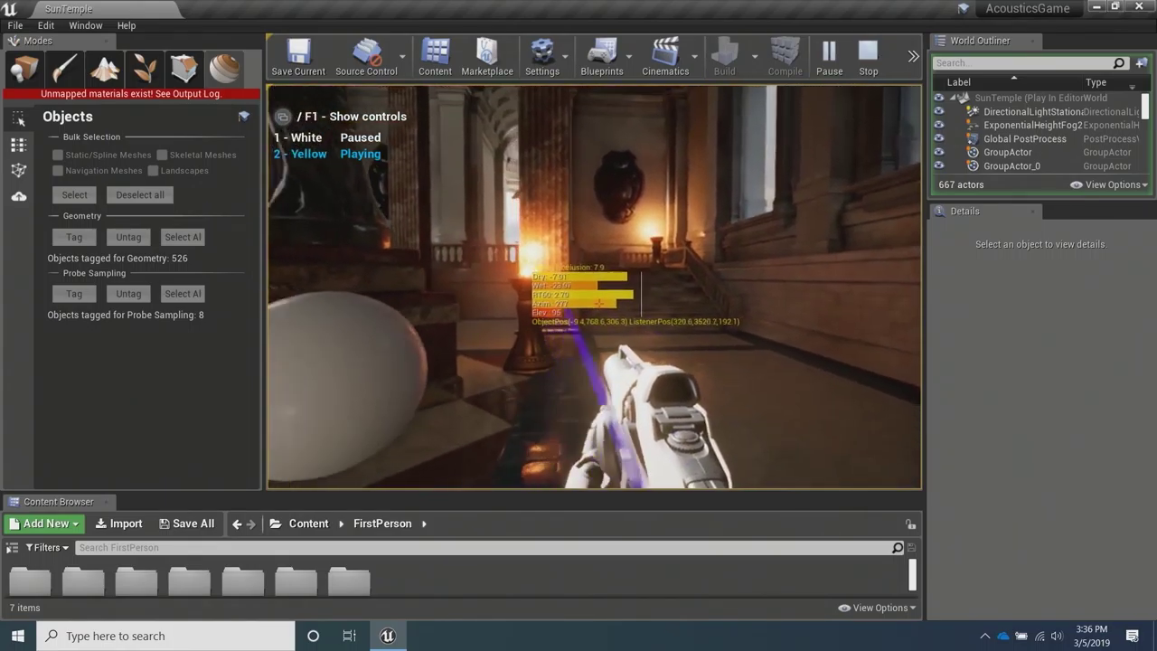
{"action": "key", "text": "w"}
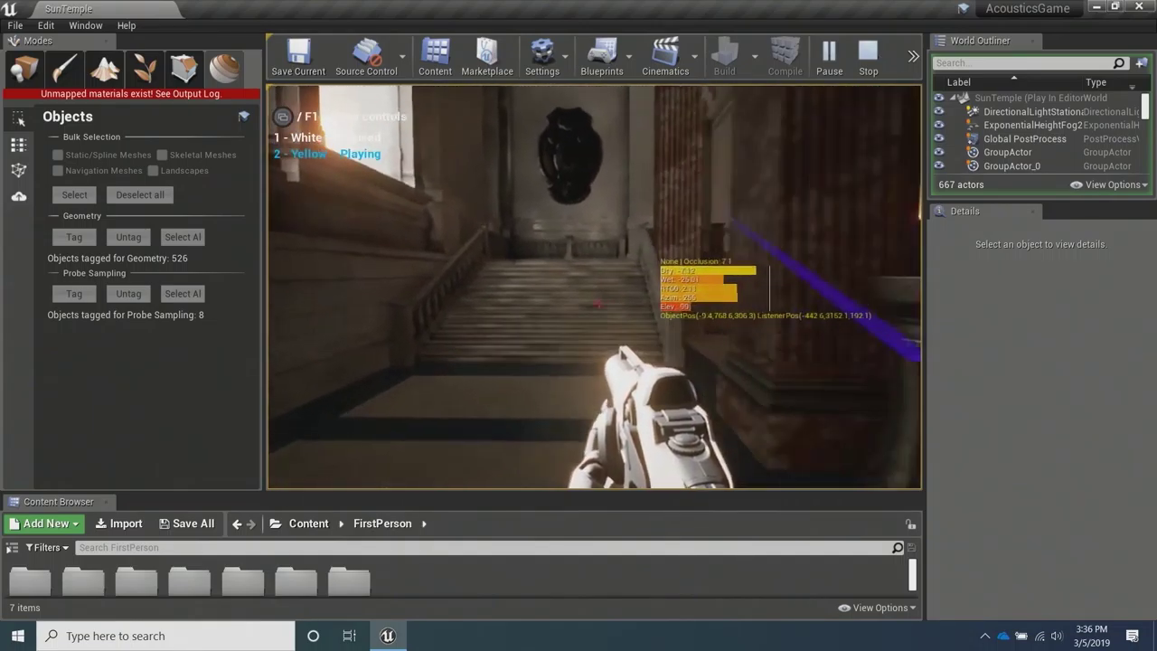
{"action": "key", "text": "w"}
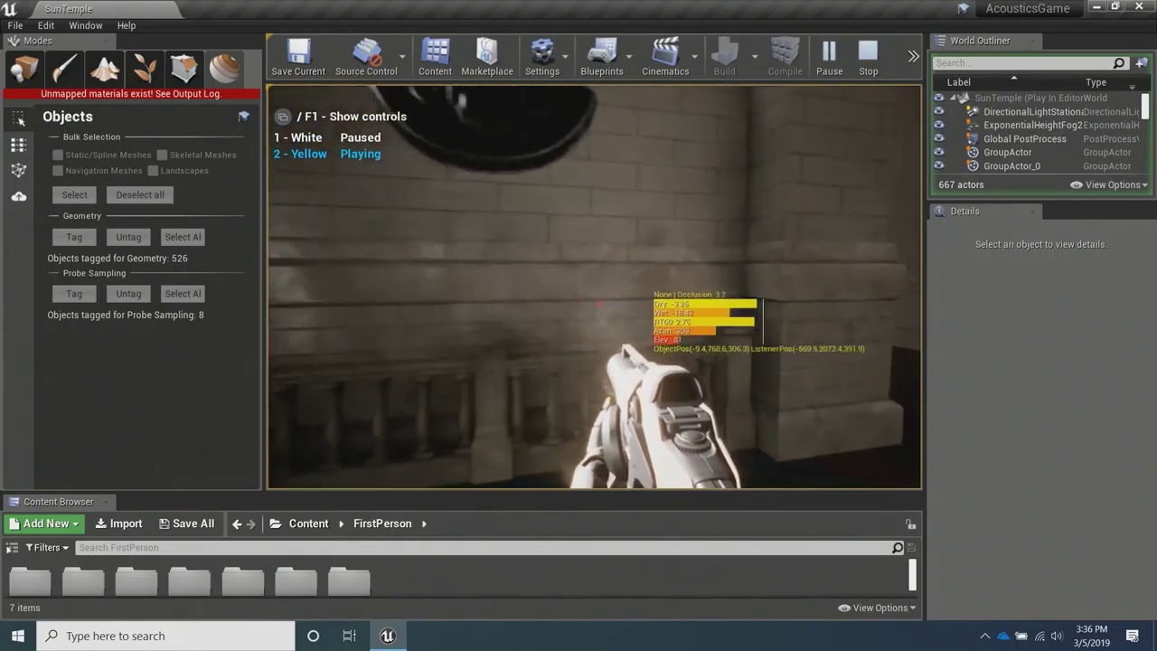
{"action": "key", "text": "w"}
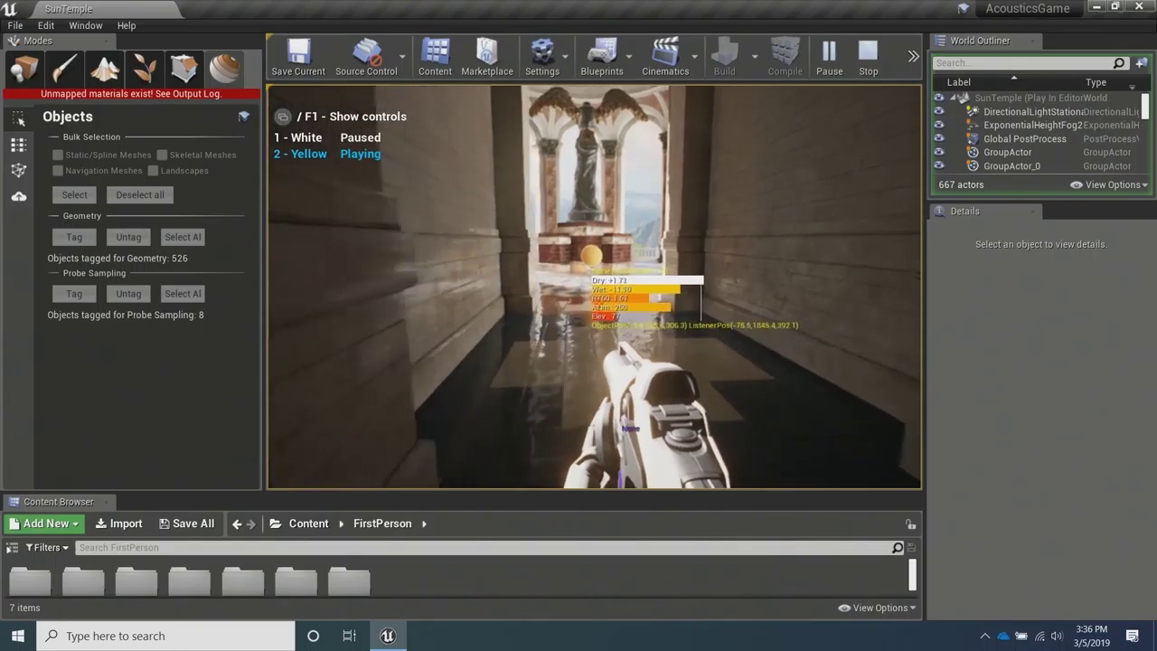
{"action": "key", "text": "w"}
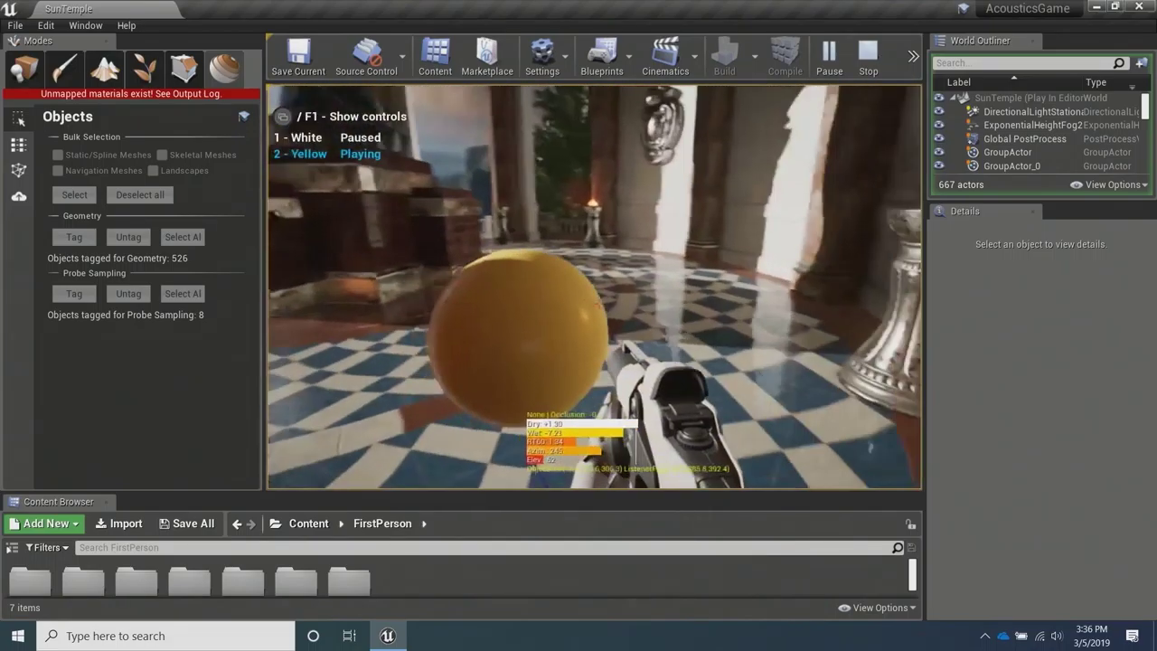
{"action": "key", "text": "s"}
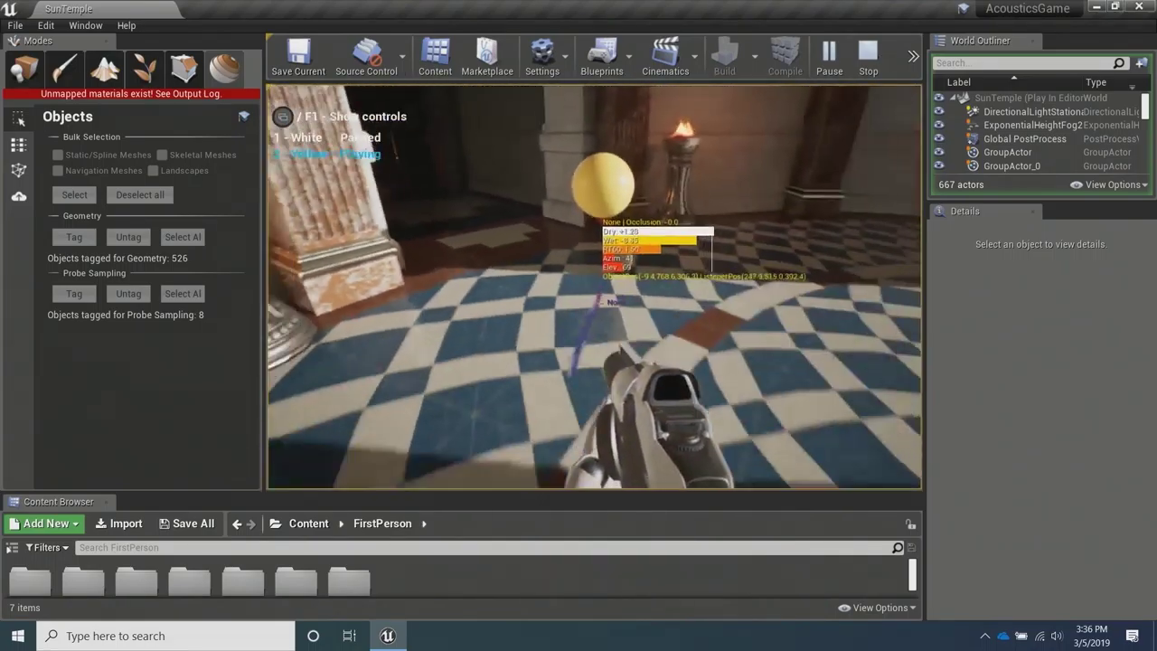
{"action": "key", "text": "s"}
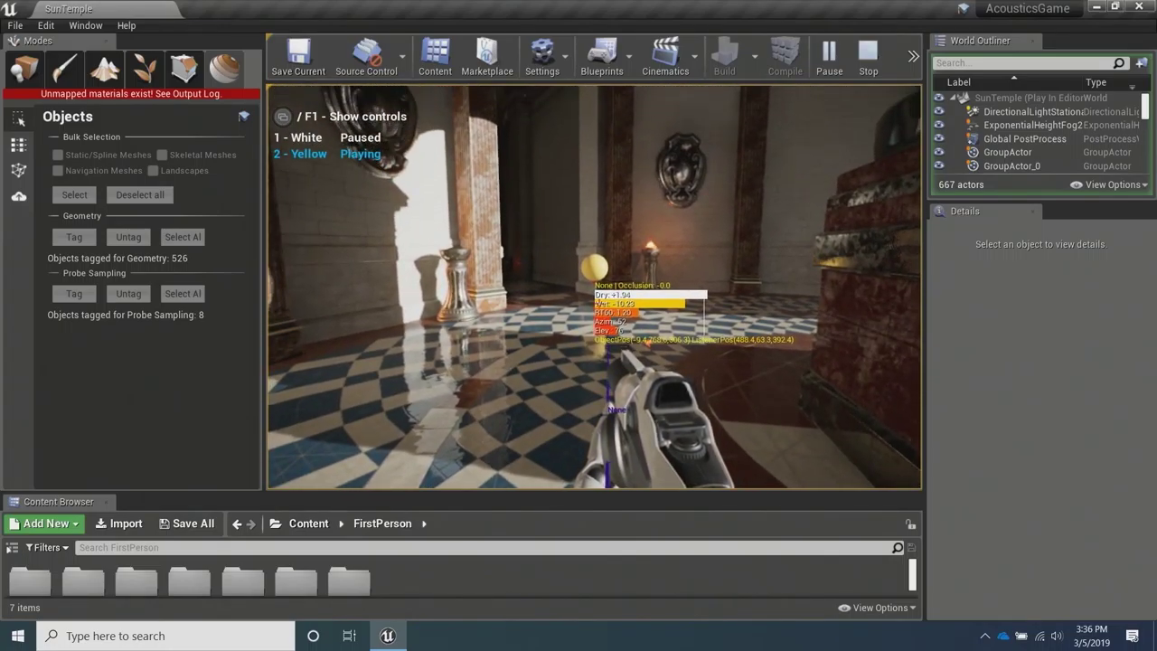
{"action": "key", "text": "2"}
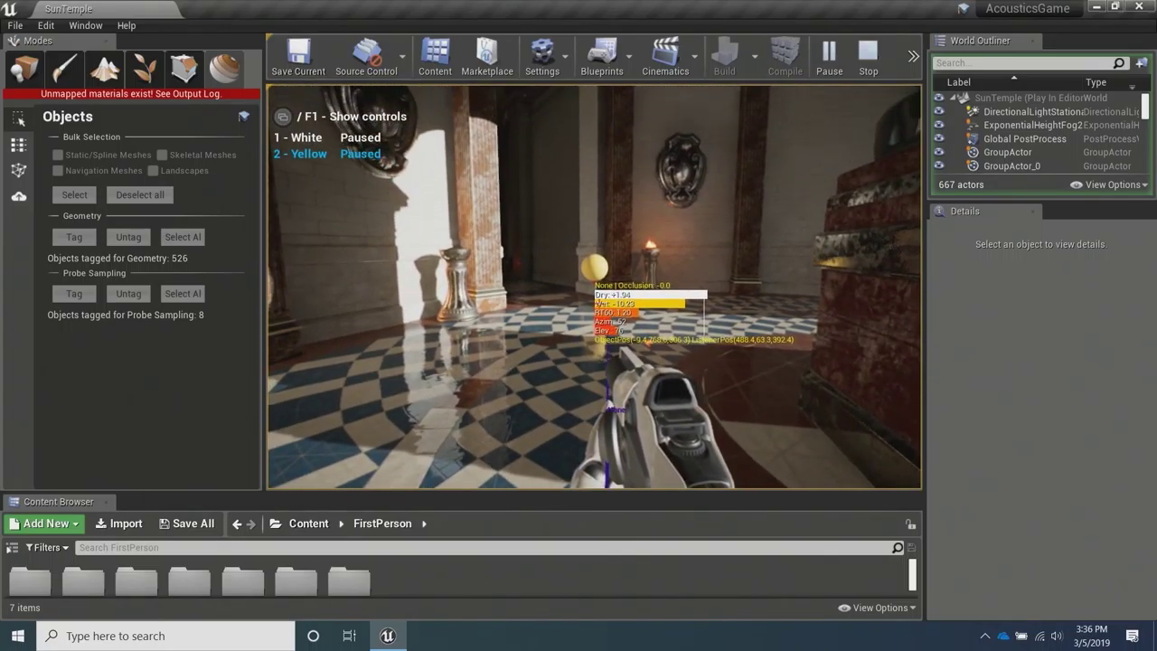